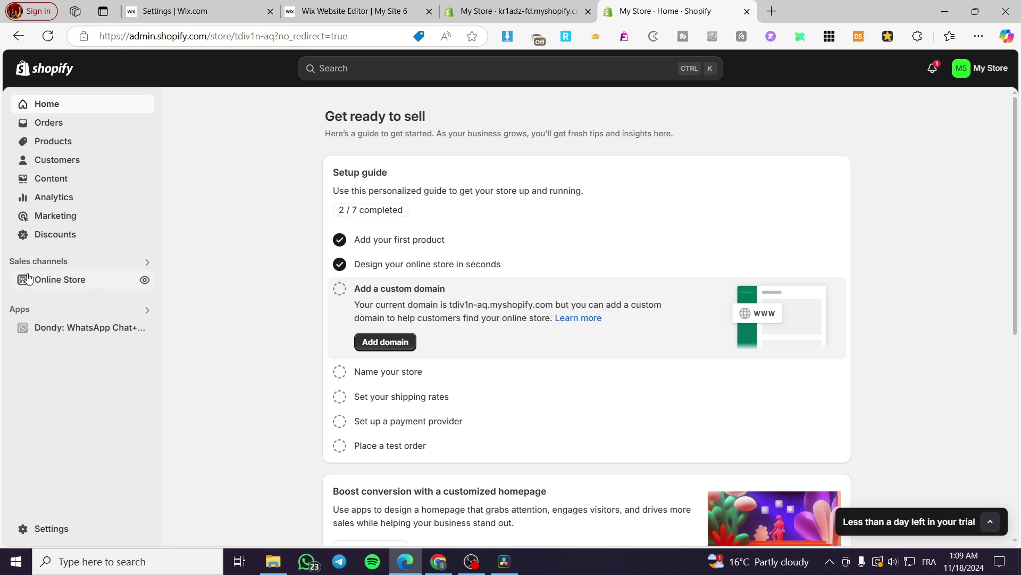
Step: Visit Blog posts, then show the Pages list containing only the Contact page
left_click(57, 286)
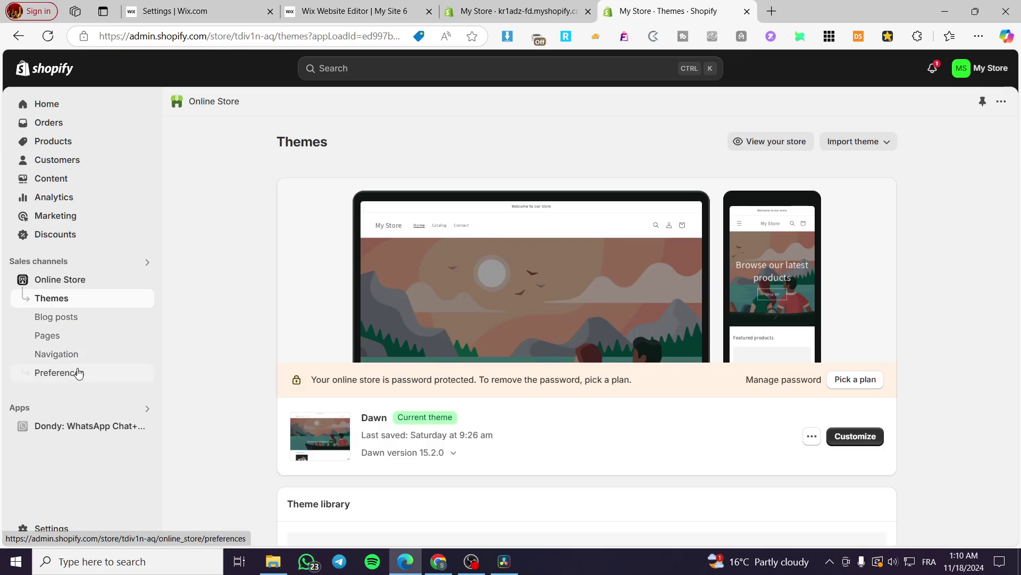
left_click(73, 319)
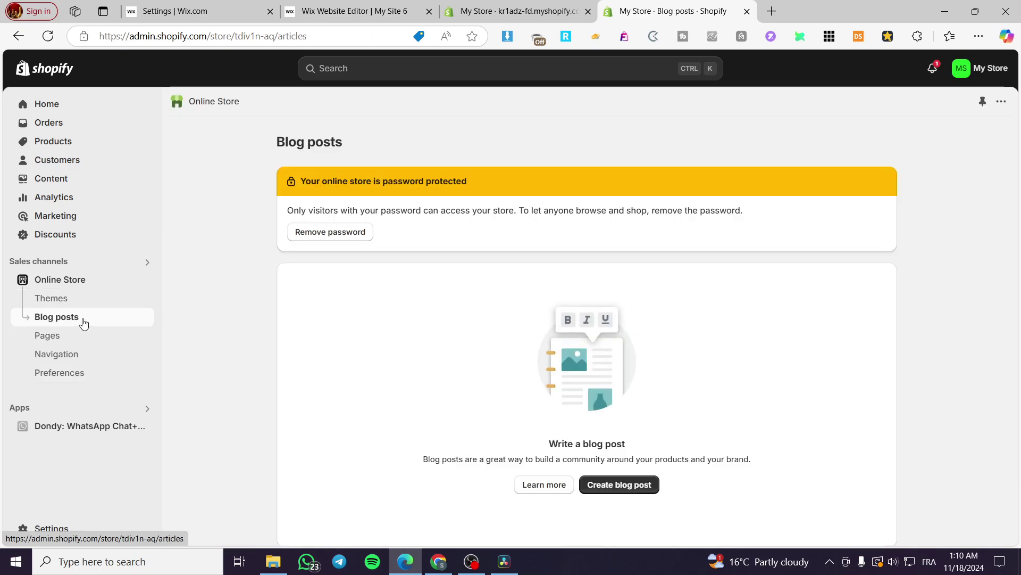
left_click(82, 338)
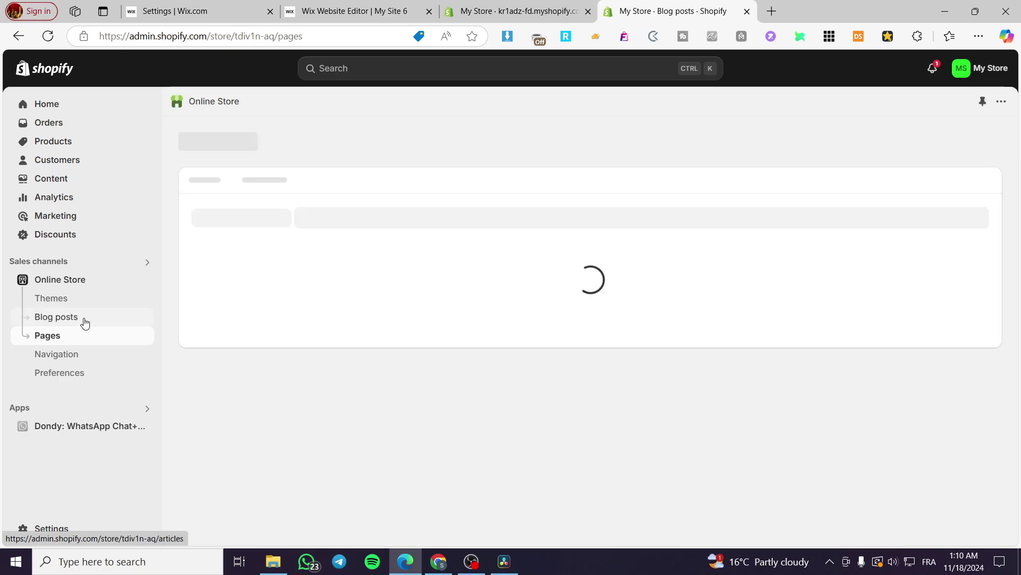
left_click(74, 320)
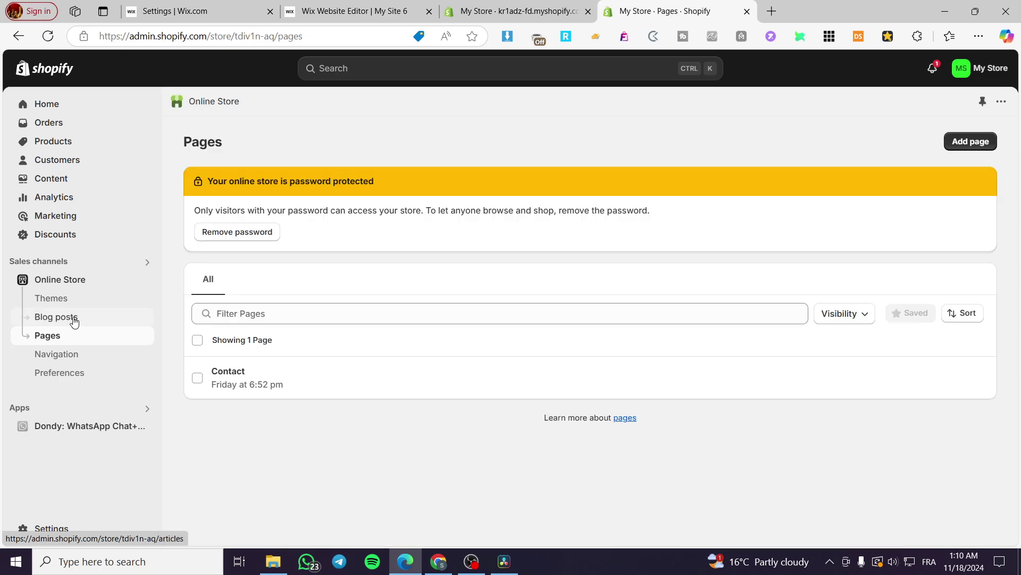
Step: Create and save a store page titled 'Blog', then return to the empty Blog posts list
left_click(971, 143)
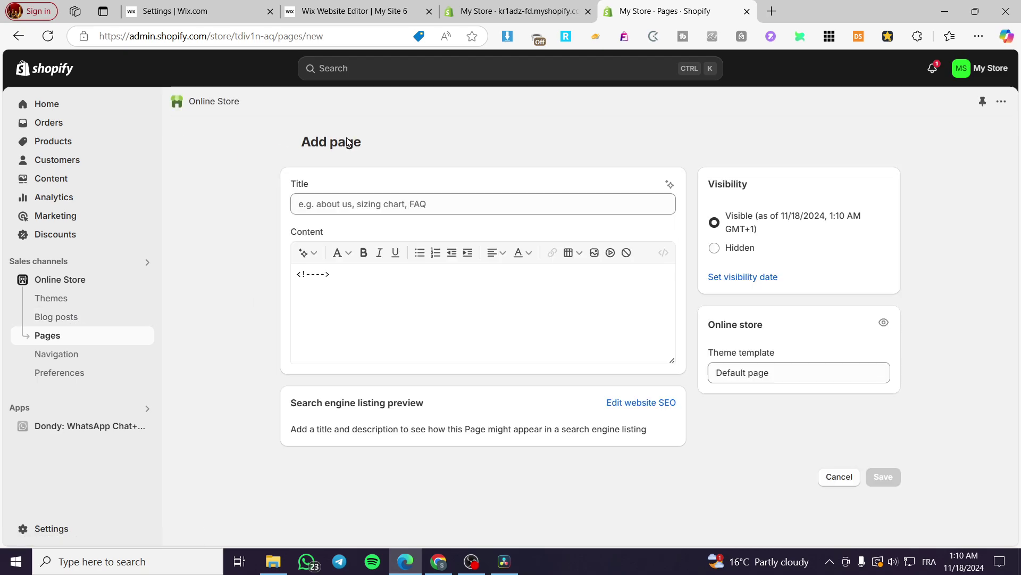
left_click(343, 198)
type("Blo")
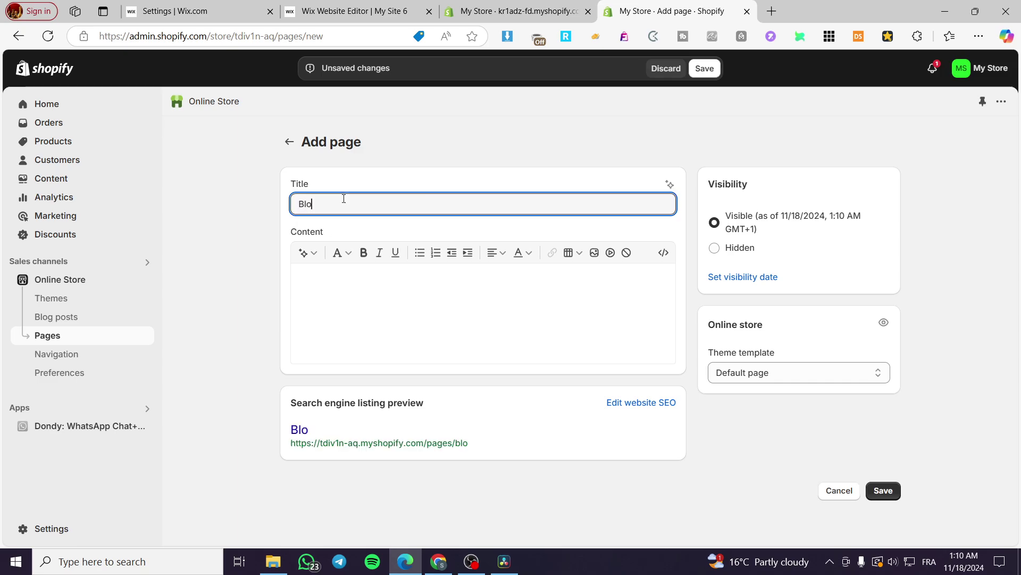
type("g")
left_click(705, 68)
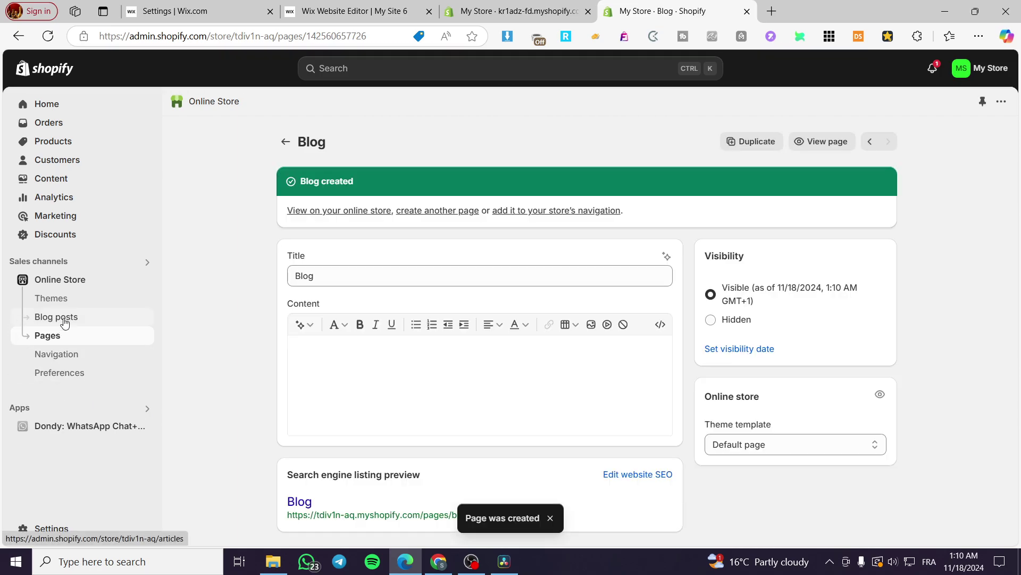
left_click(64, 322)
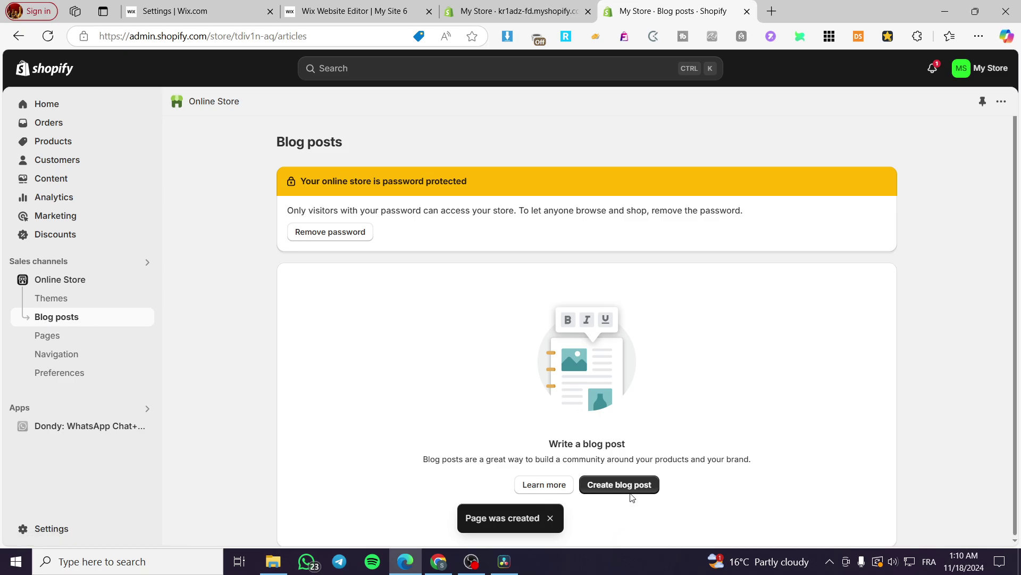
Step: Start a new visible blog post titled 'News Blog'
left_click(632, 490)
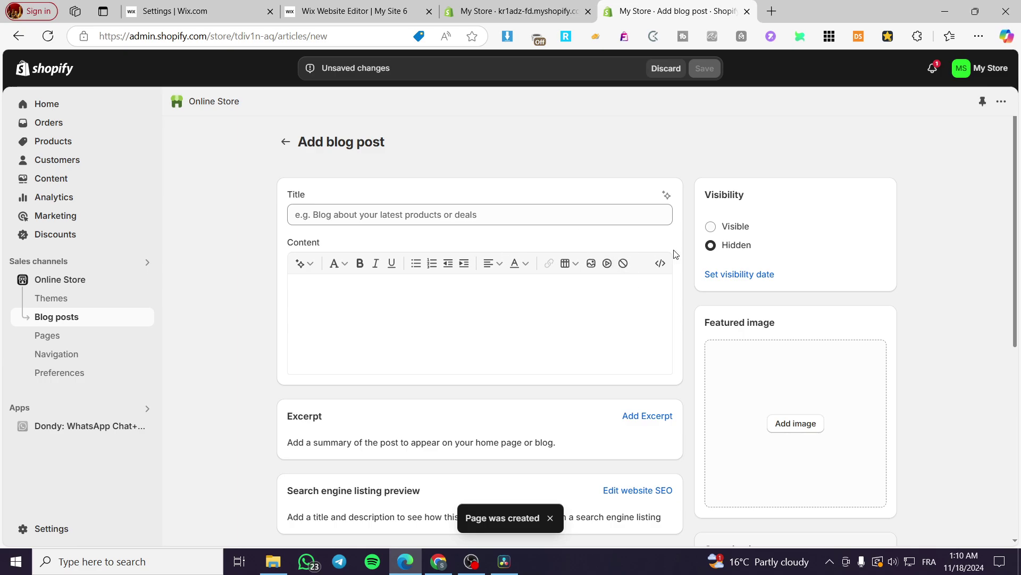
left_click(732, 227)
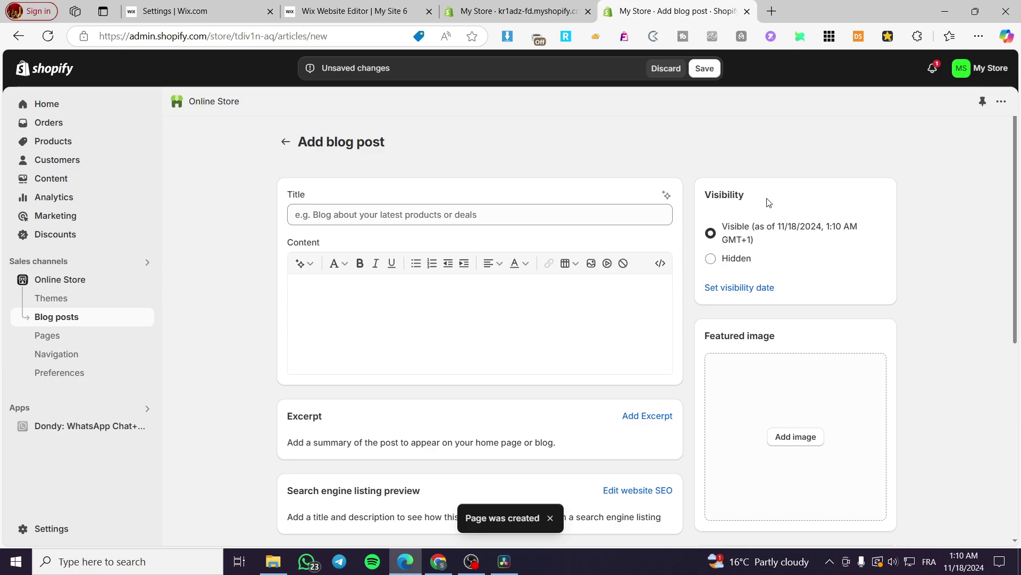
left_click(437, 216)
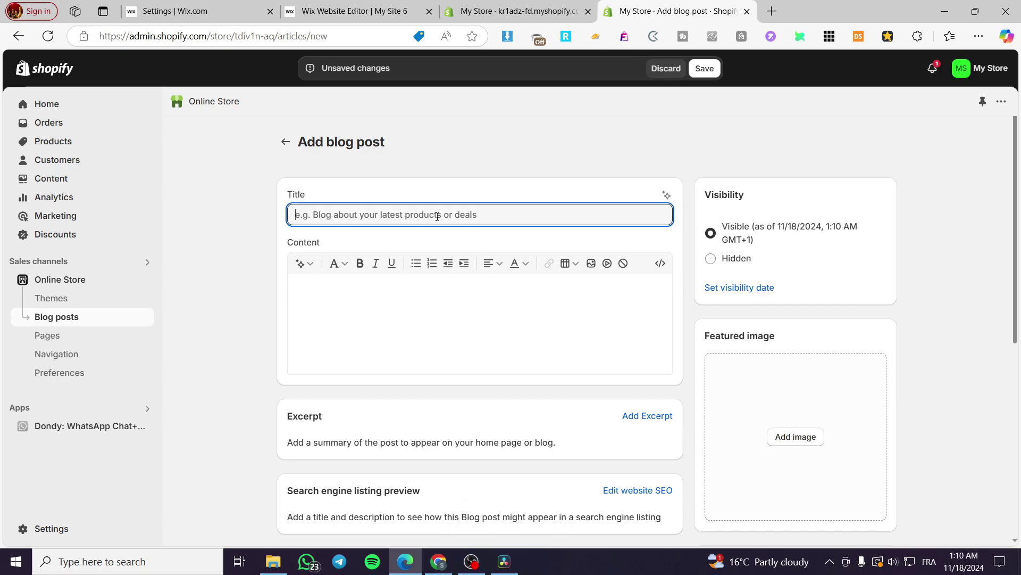
type("New")
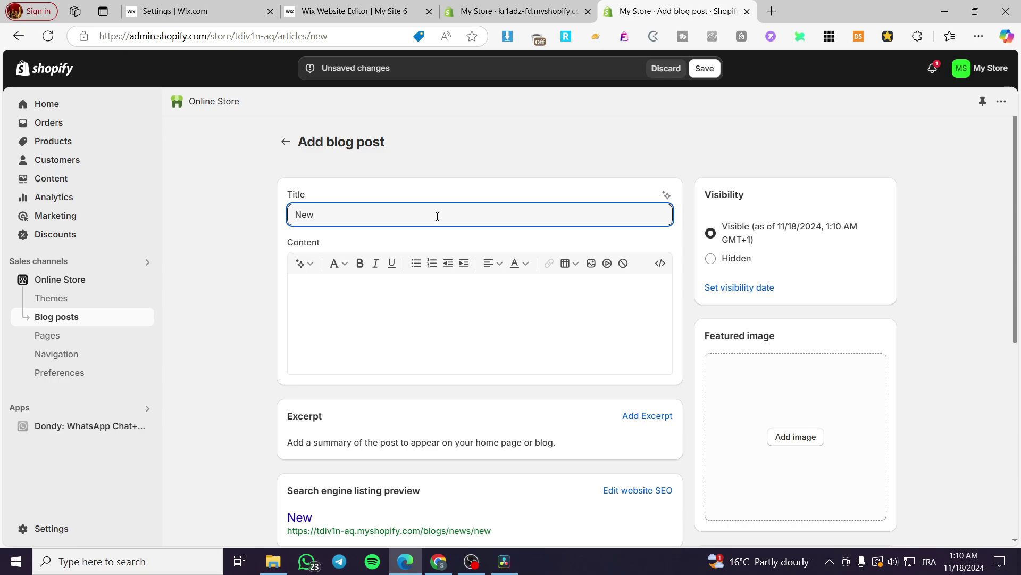
type("s Blog")
scroll(766, 335, "down", 5)
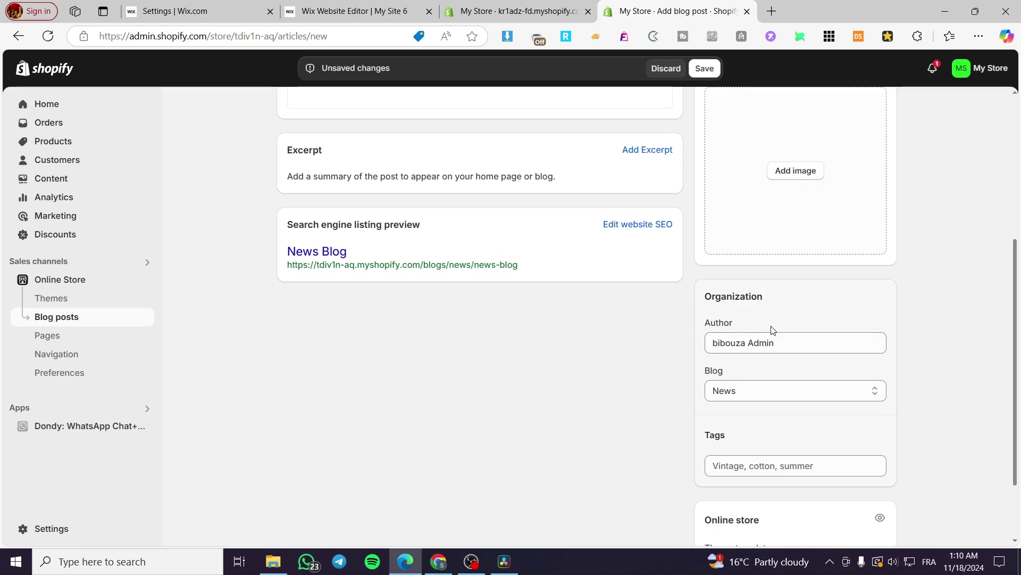
scroll(772, 341, "up", 4)
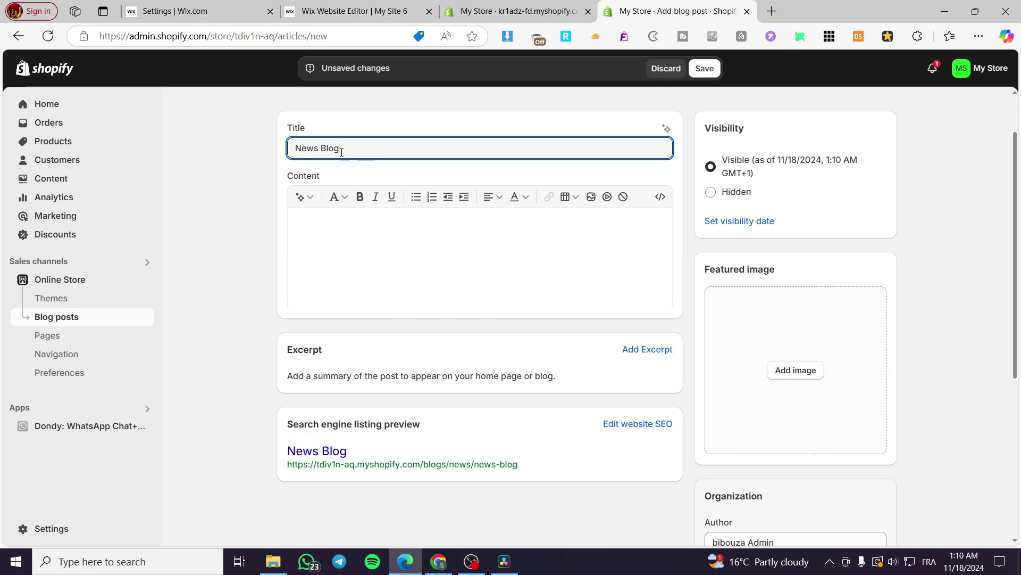
Step: Copy the title 'News Blog' into the post's content
left_click_drag(340, 148, 223, 154)
key("ctrl+c")
left_click(337, 219)
key("ctrl+v")
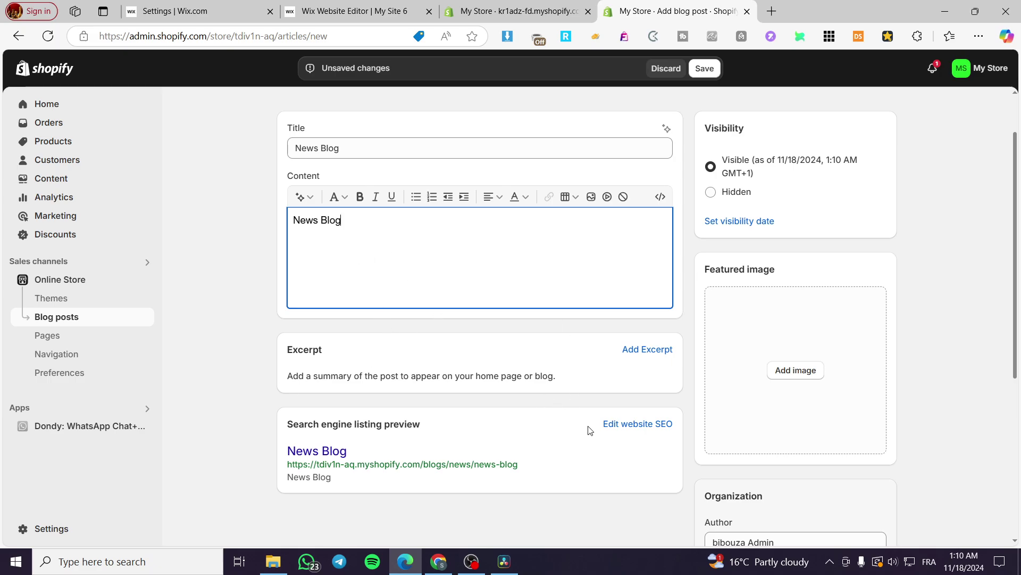
scroll(590, 429, "down", 1)
scroll(813, 391, "down", 2)
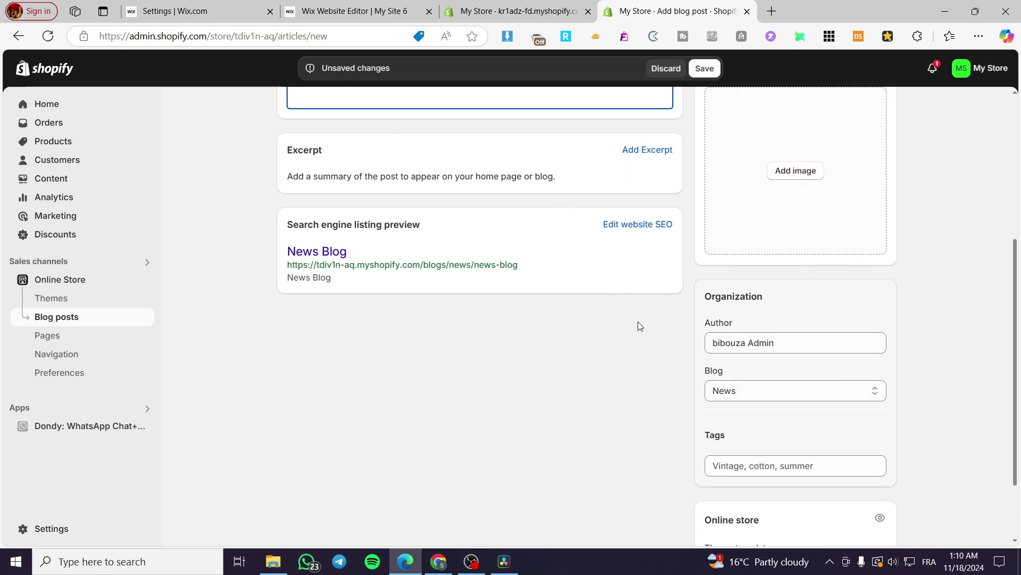
scroll(772, 277, "down", 1)
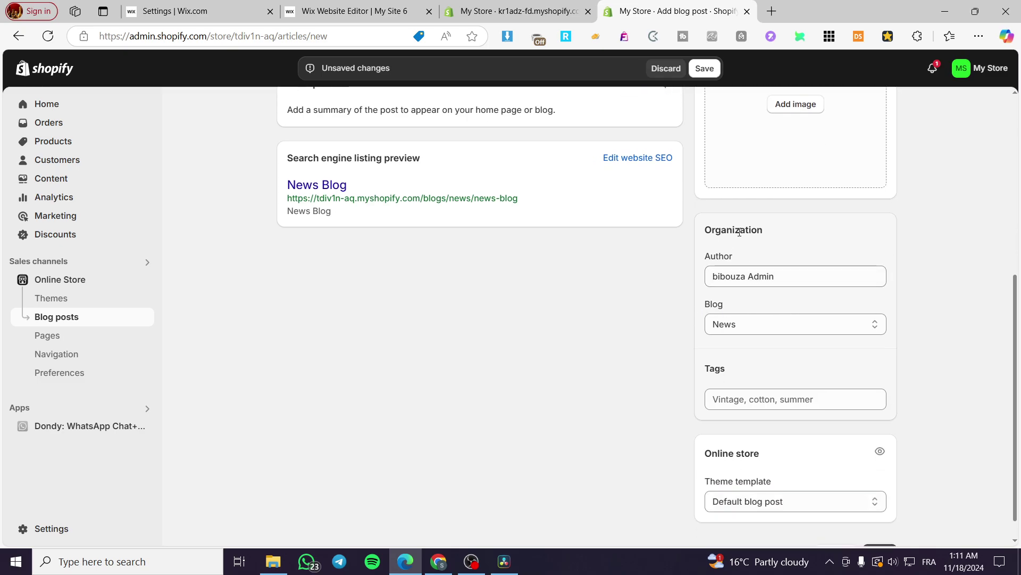
Step: Choose to file the post under a newly created blog
left_click(753, 324)
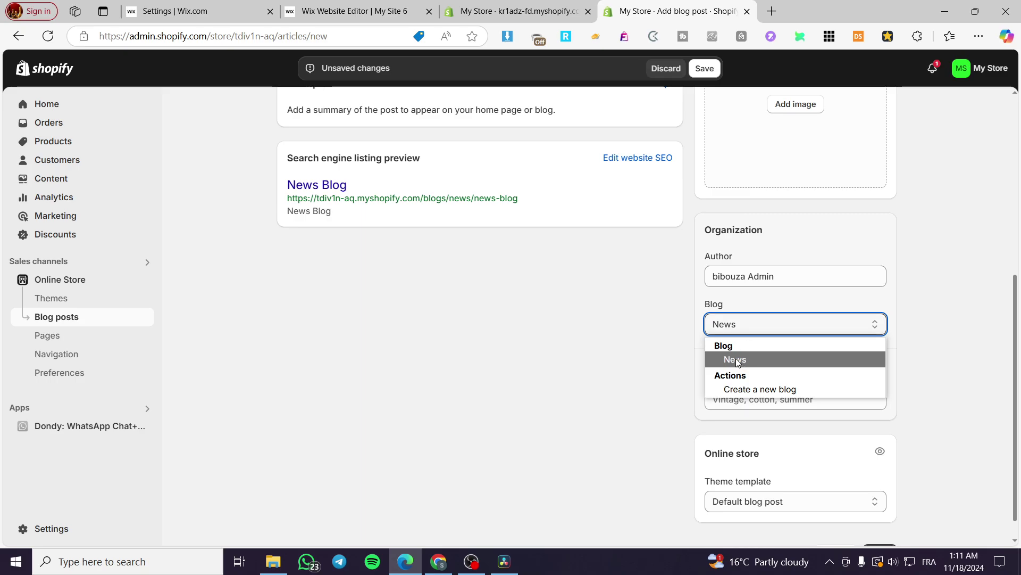
left_click(747, 391)
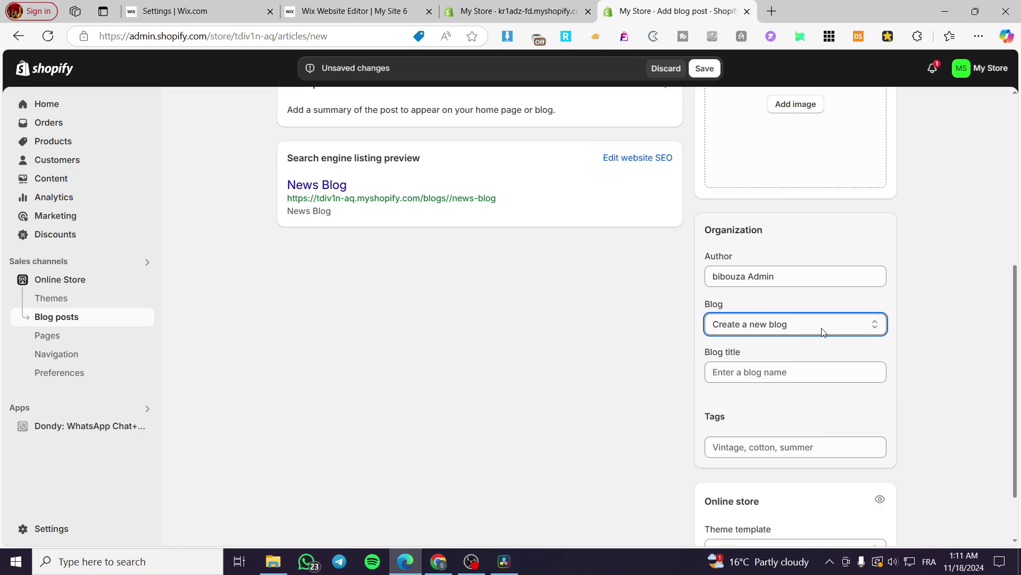
left_click(812, 369)
scroll(478, 383, "up", 6)
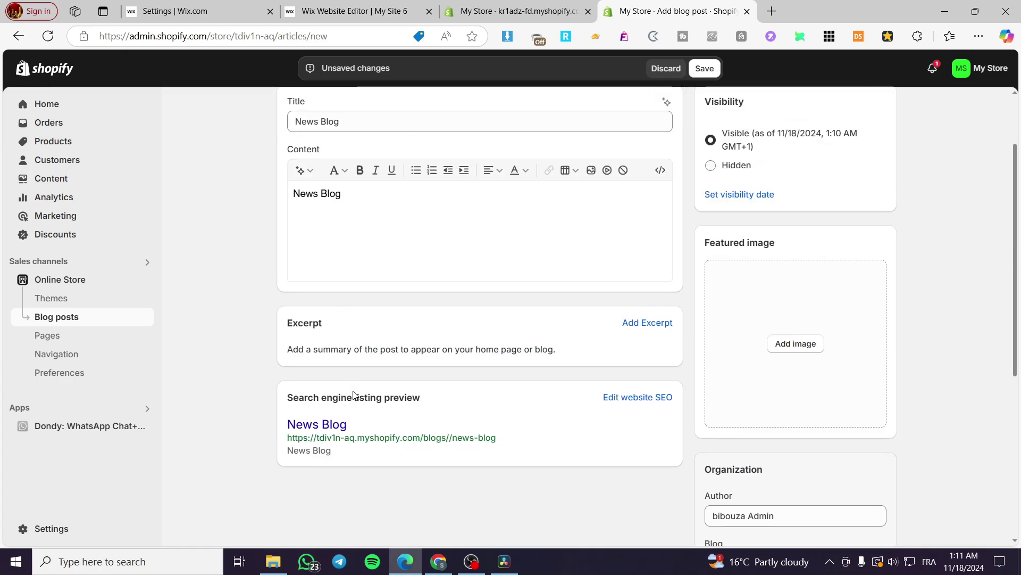
scroll(509, 390, "down", 8)
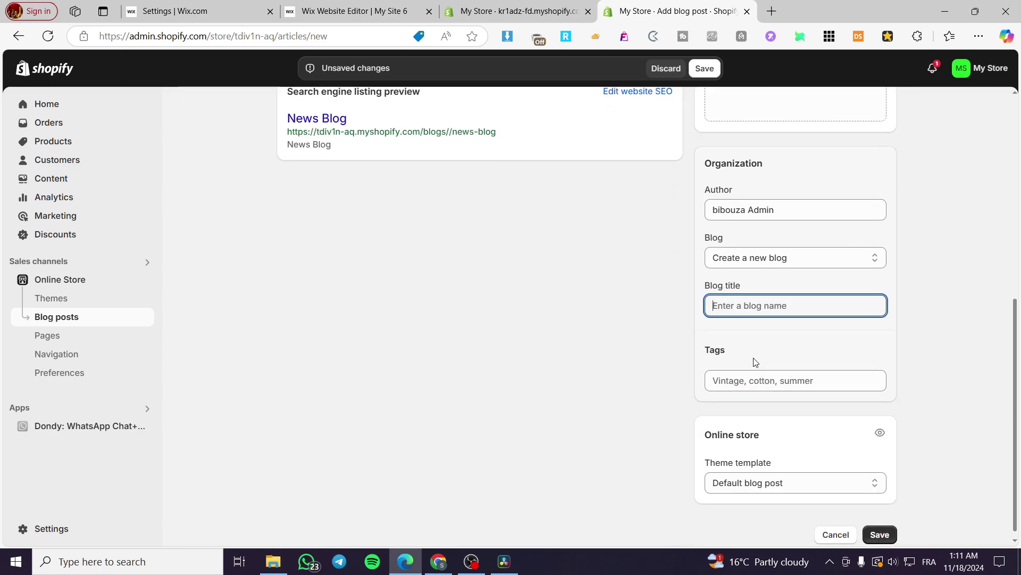
scroll(563, 215, "up", 8)
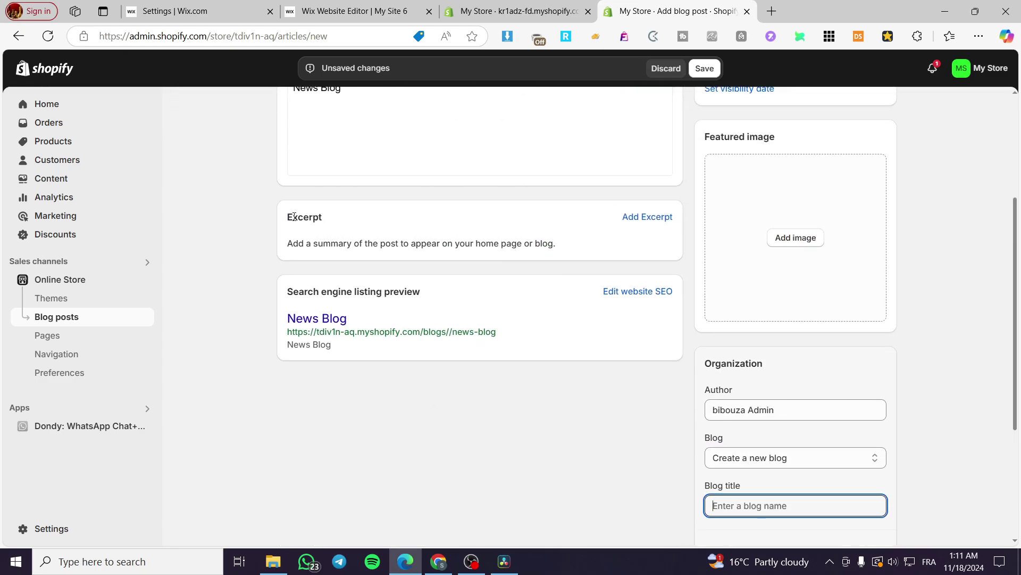
Step: Change the post title from 'News Blog' to 'Tech Blog'
left_click_drag(319, 219, 257, 221)
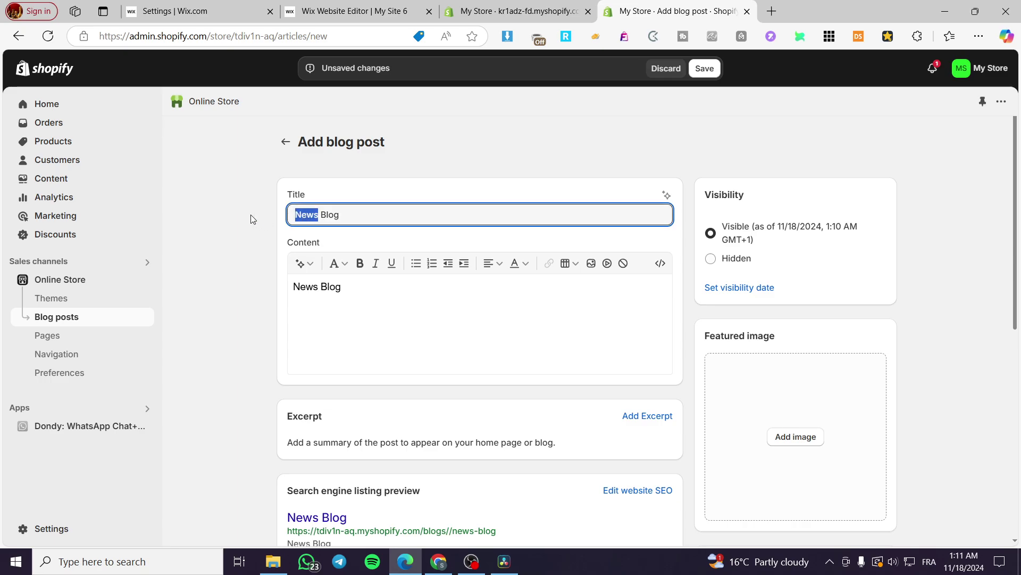
type("T")
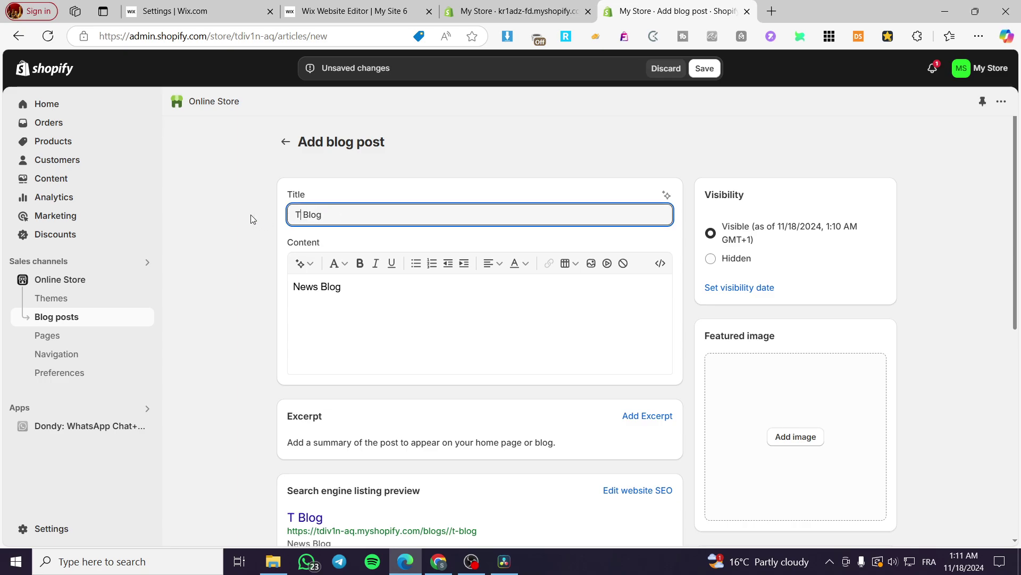
type("t")
key("BackSpace")
type("e")
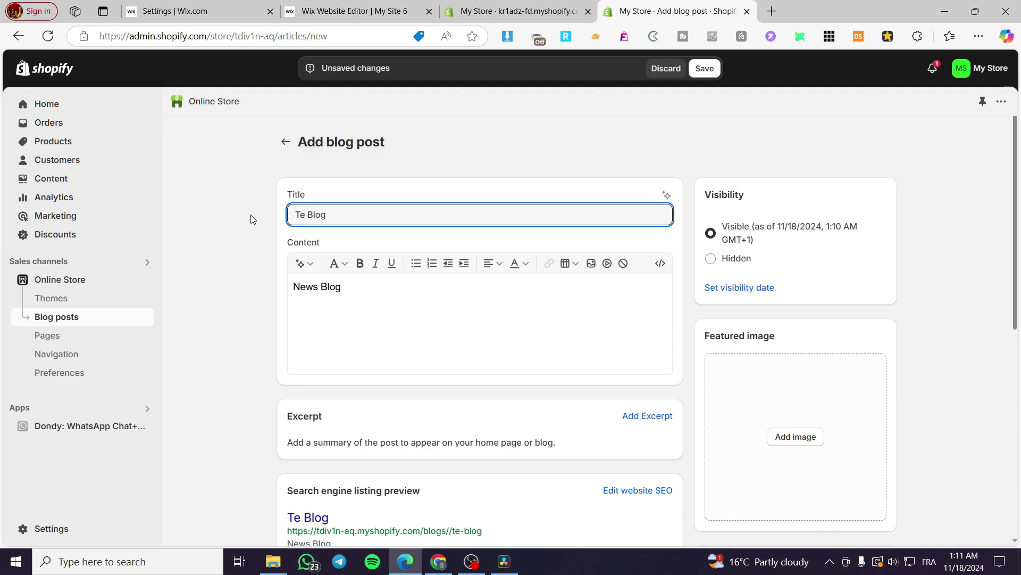
type("ch")
scroll(783, 368, "down", 5)
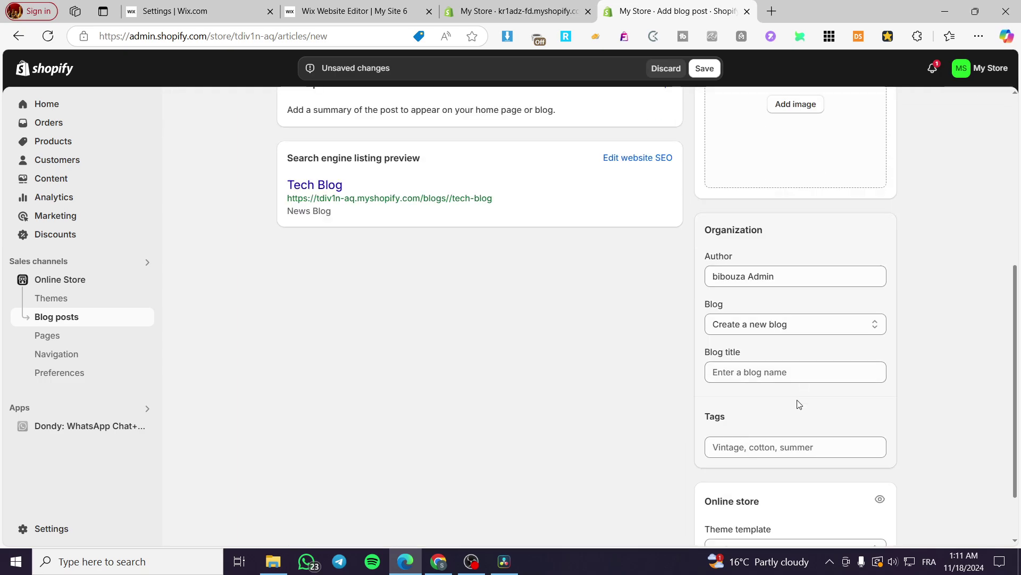
Step: Name the new blog 'Tech' and save the post
left_click(783, 368)
type("Tech")
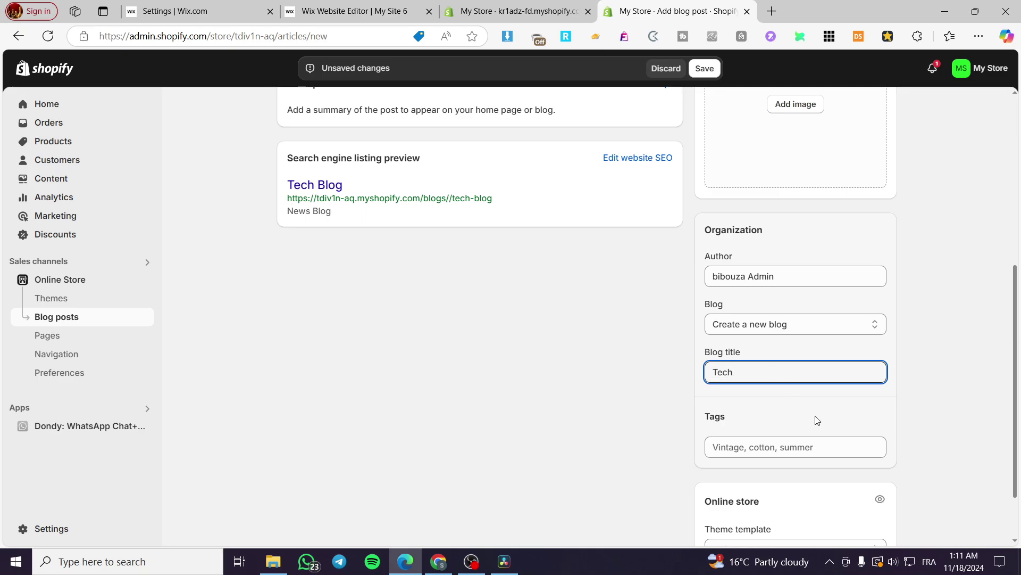
scroll(830, 362, "up", 6)
key("ctrl+s")
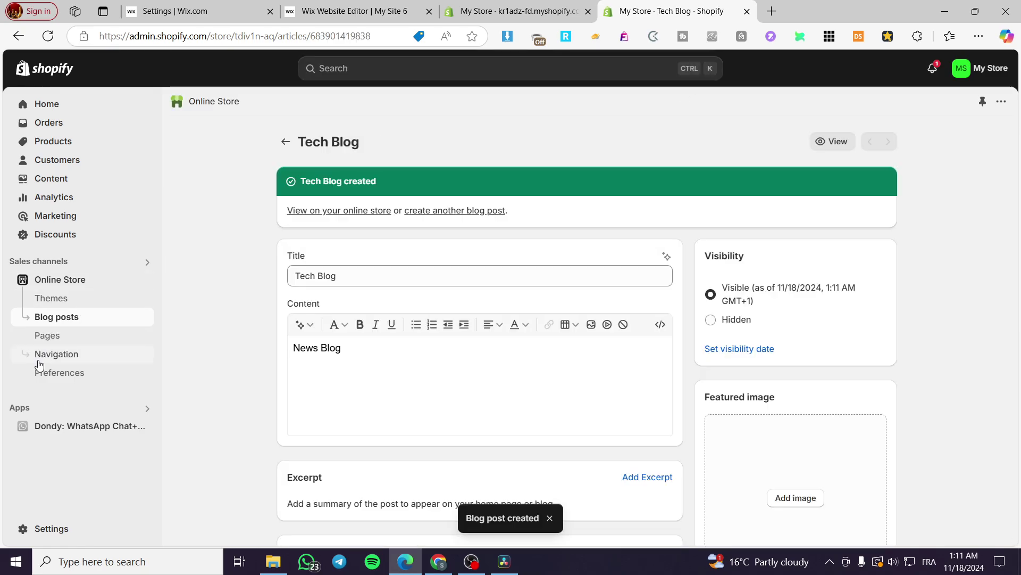
Step: In Navigation, open the Main menu and add a new item named 'Blog'
left_click(59, 355)
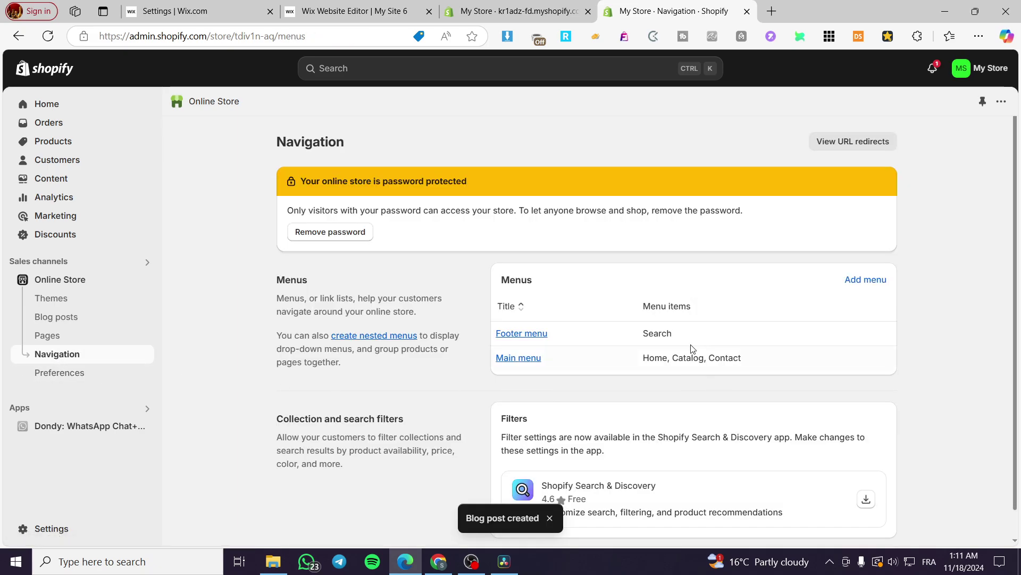
left_click(529, 357)
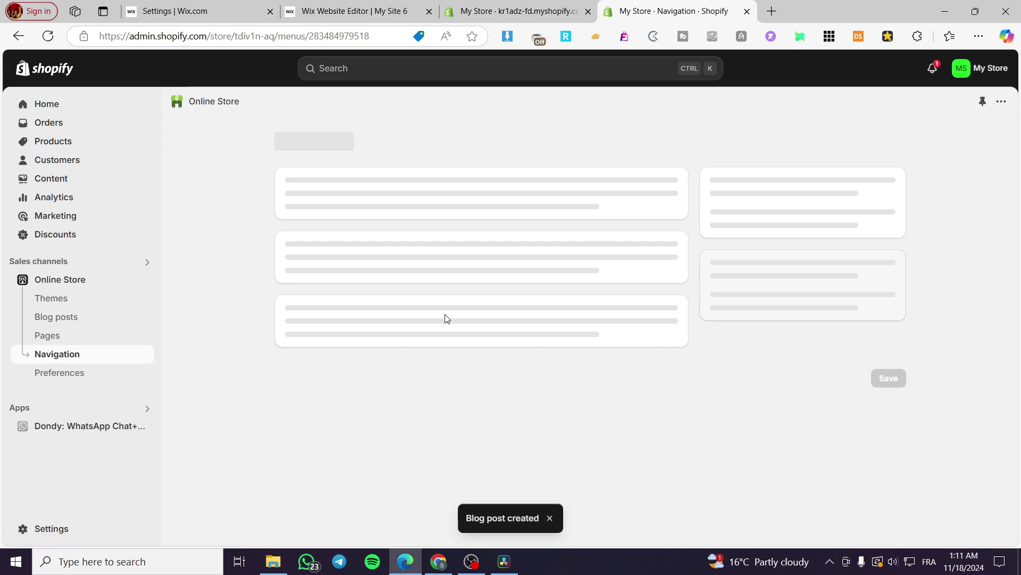
left_click(368, 422)
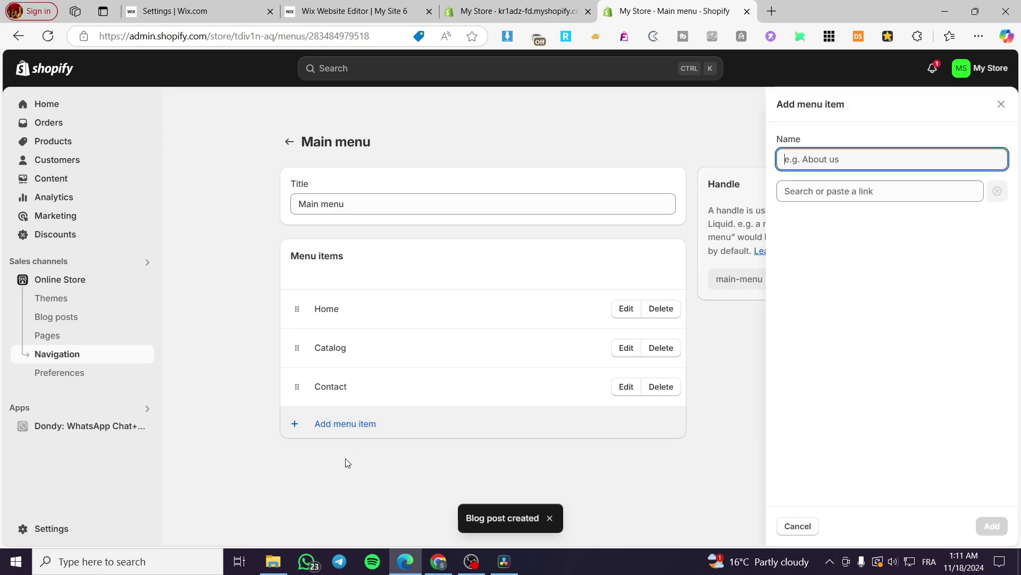
type("Blog")
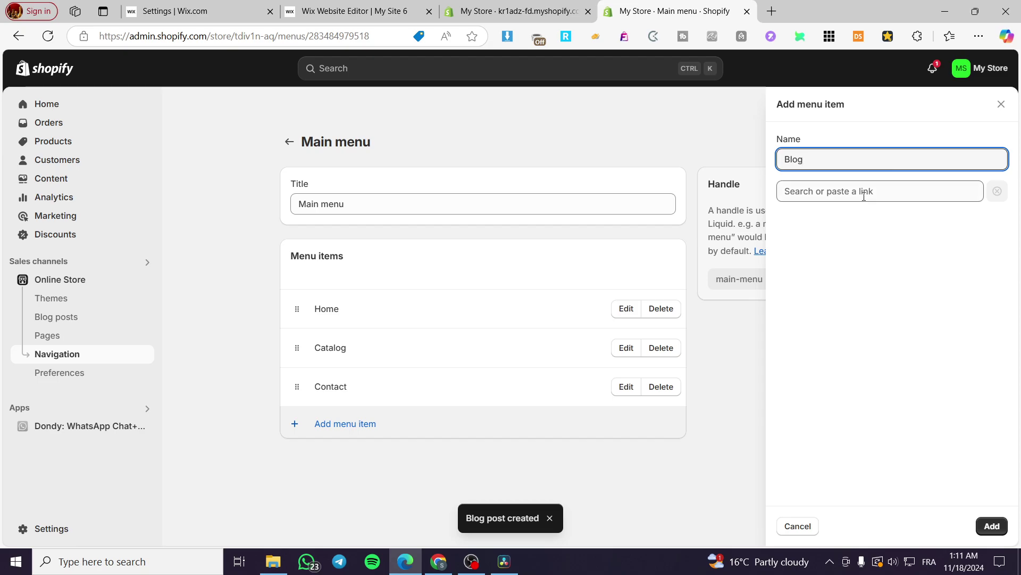
Step: Link the Blog menu item to the Tech Blog post and add it to the menu
left_click(864, 195)
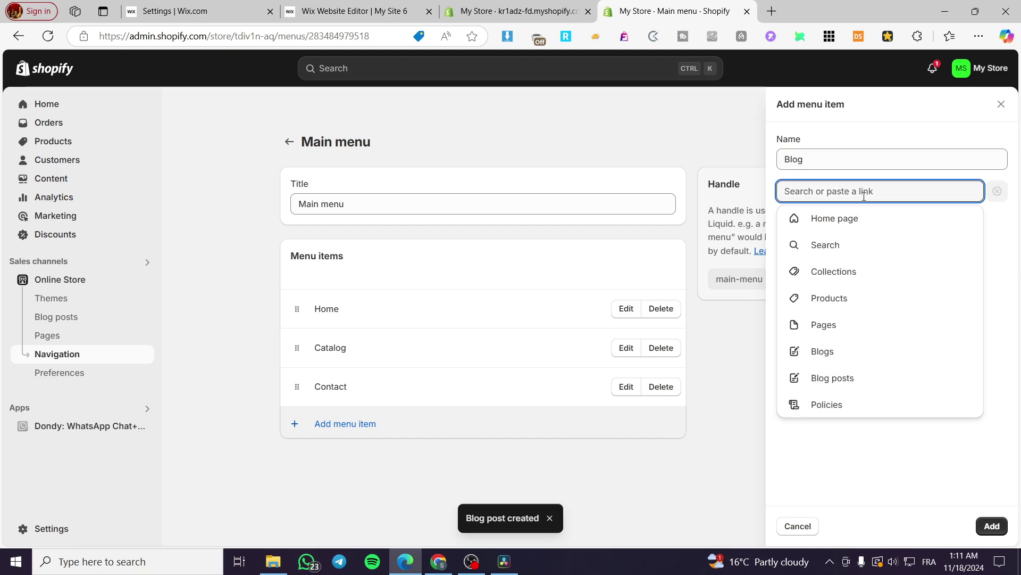
left_click(868, 334)
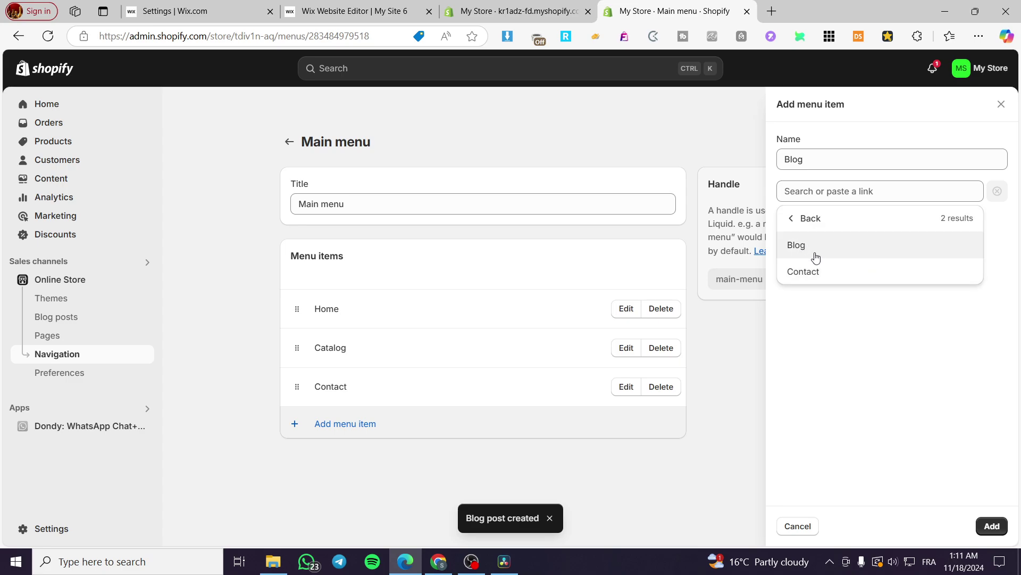
left_click(802, 224)
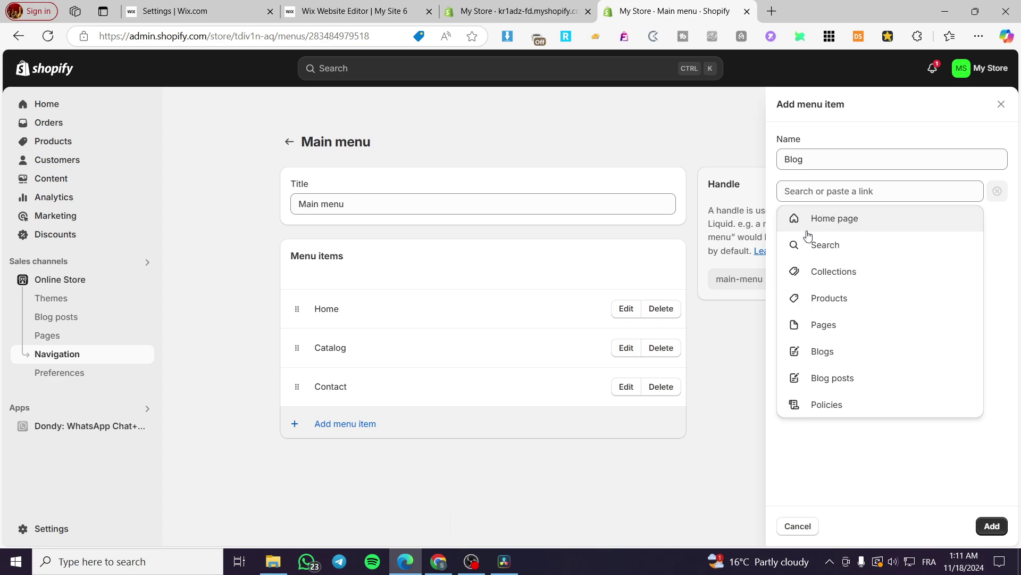
left_click(852, 379)
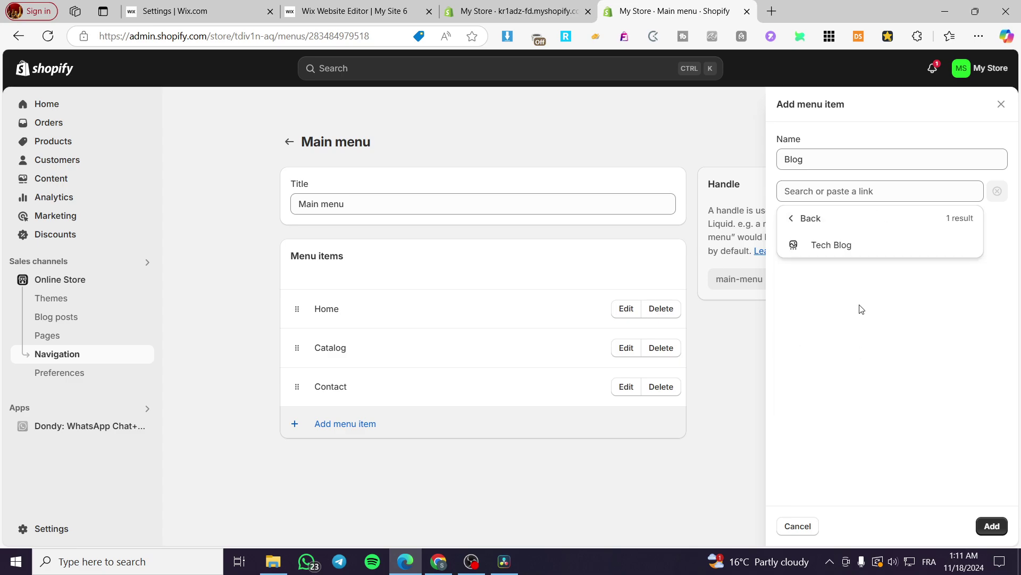
left_click(822, 249)
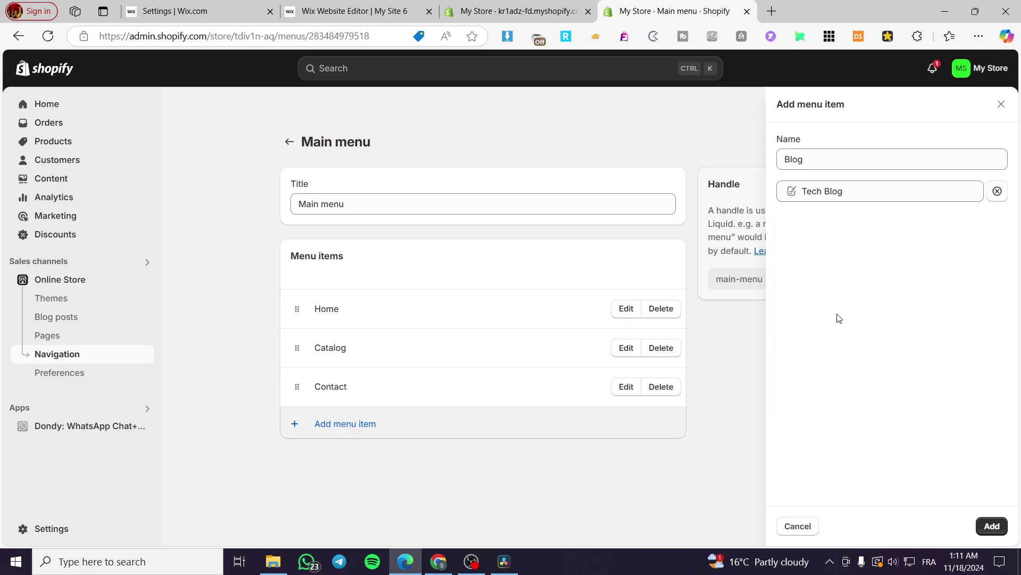
left_click(992, 526)
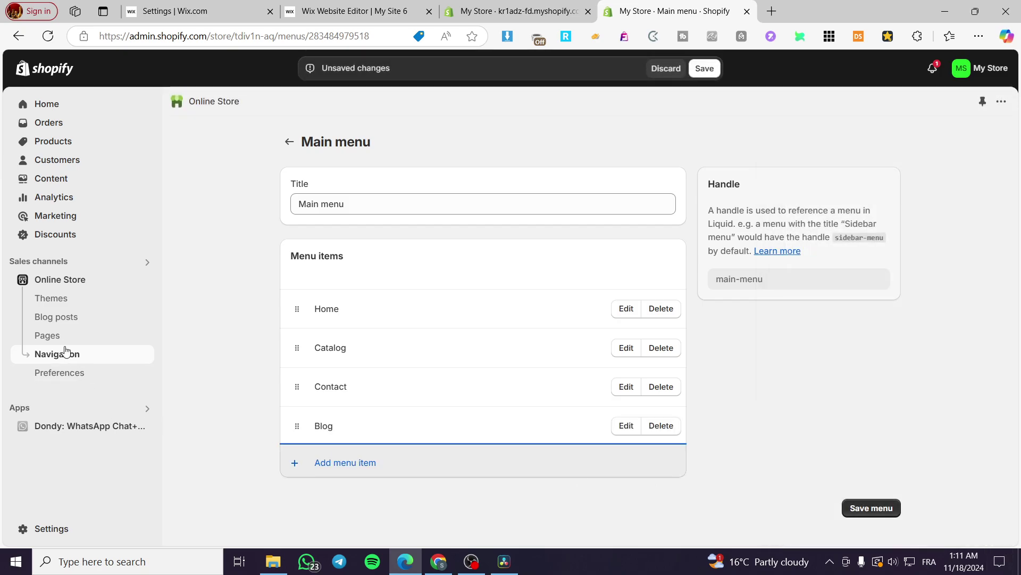
left_click(65, 317)
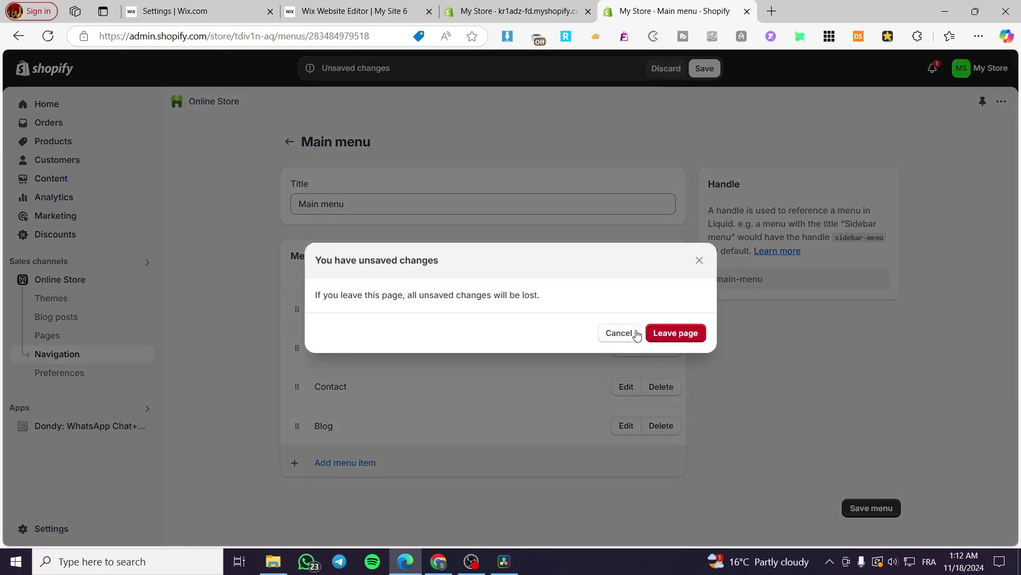
Step: Discard the unsaved menu edit and start a new blog post titled 'Nature Blog'
left_click(684, 333)
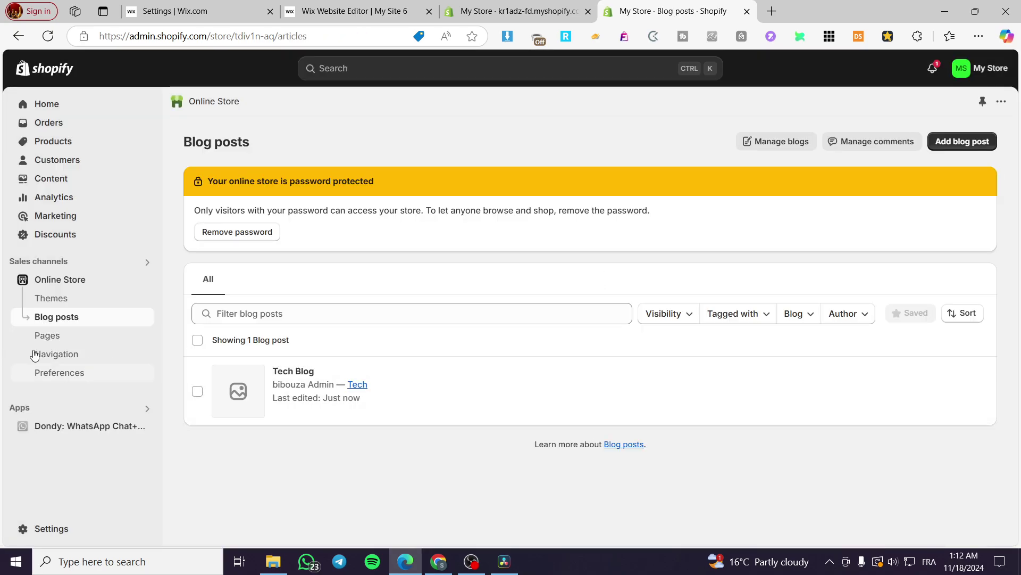
left_click(949, 141)
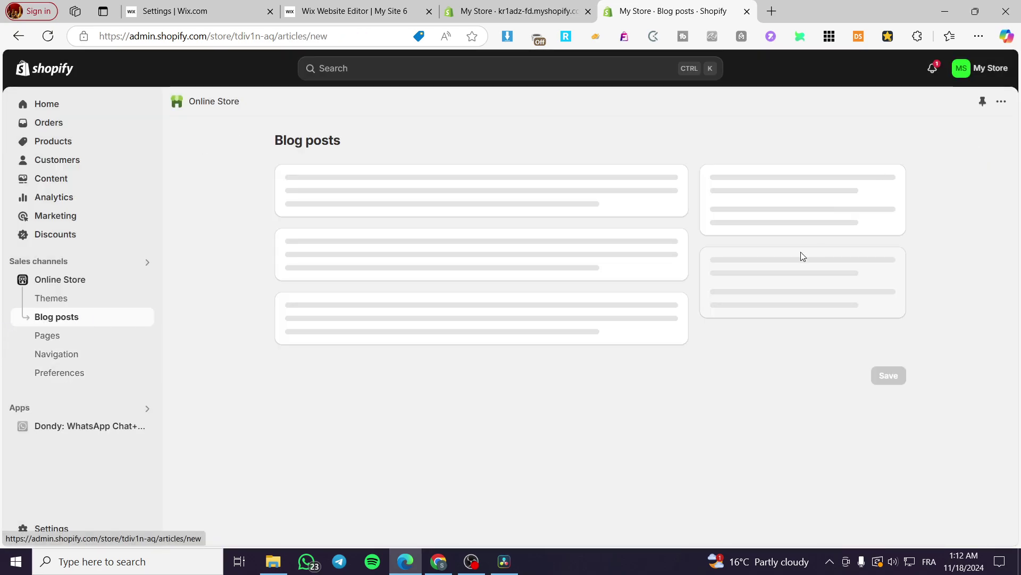
left_click(423, 218)
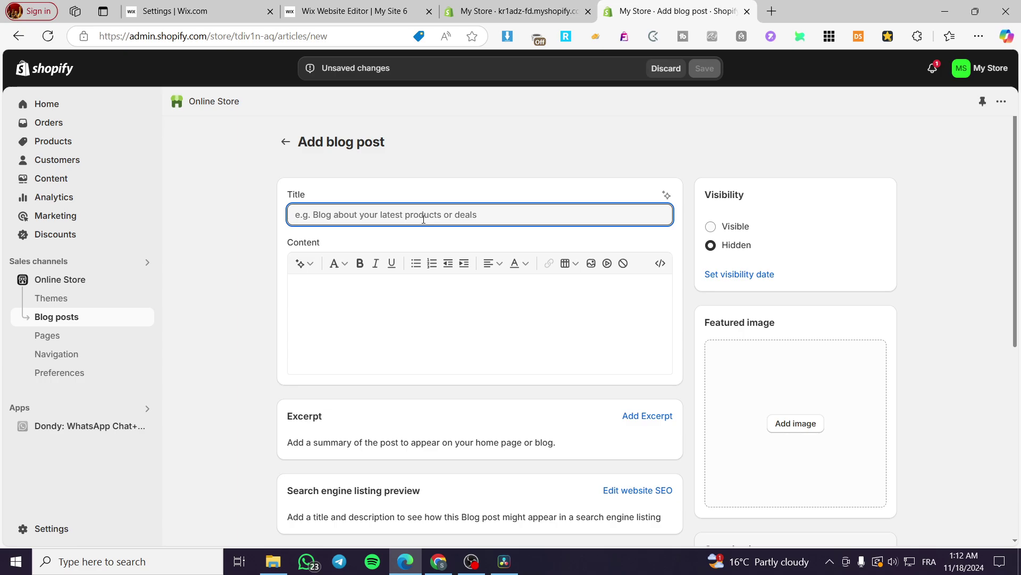
type("N")
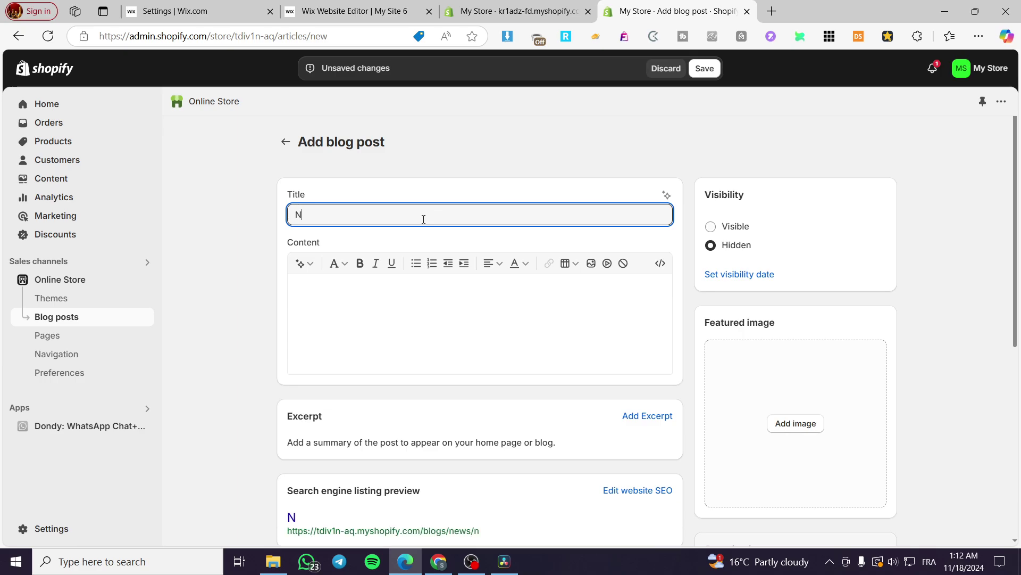
type("ature B")
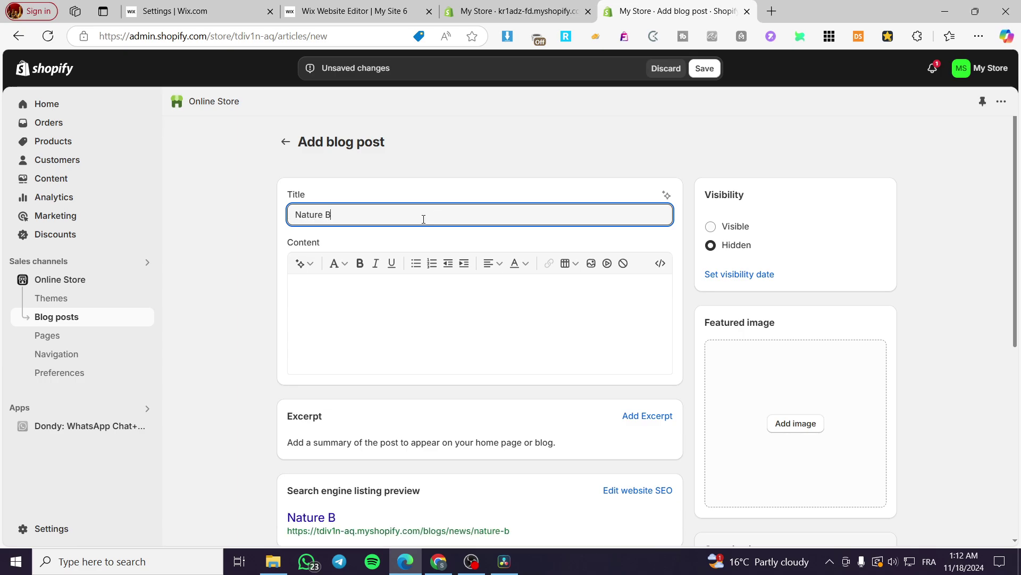
type("log")
double_click(324, 213)
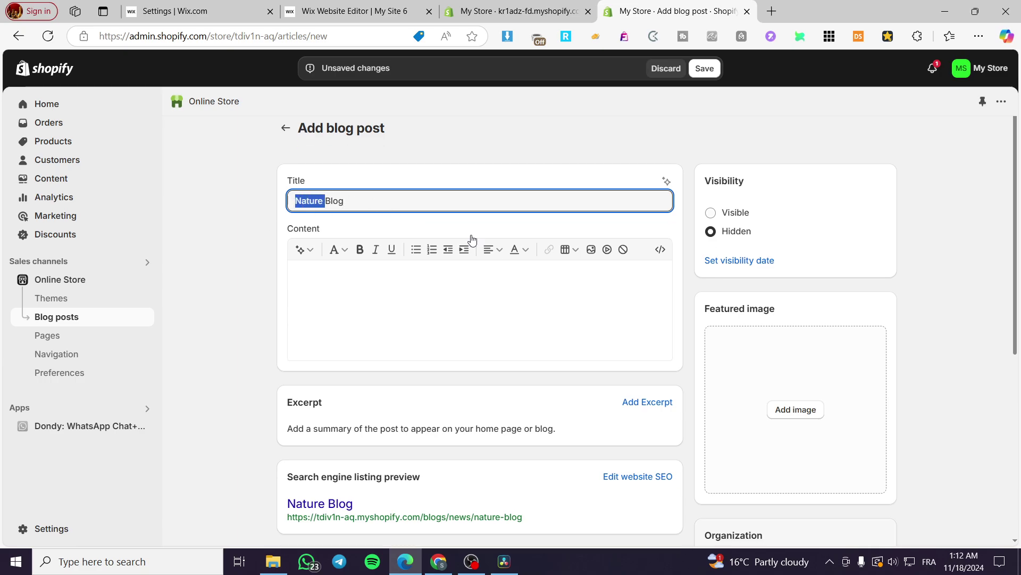
scroll(472, 237, "down", 6)
Step: File the post under a new blog named 'Nature' and save it
left_click(779, 298)
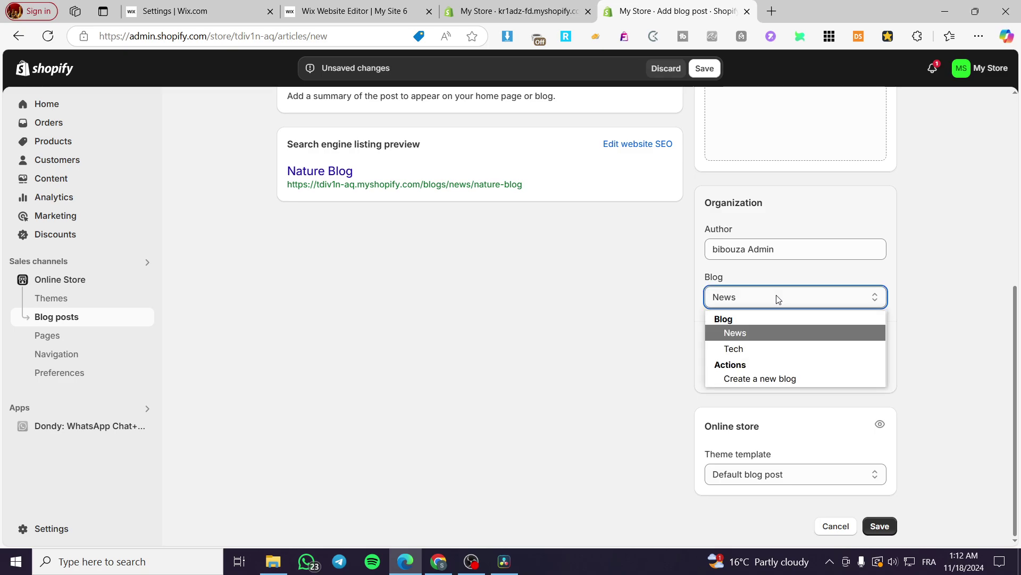
left_click(756, 379)
left_click(761, 345)
type("Nature")
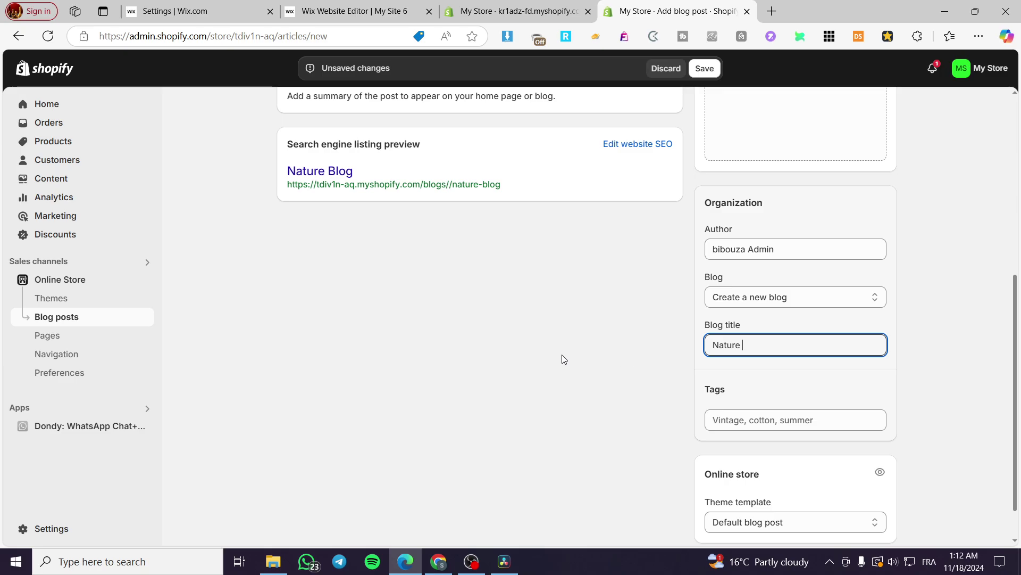
left_click(563, 359)
scroll(674, 327, "up", 1)
scroll(675, 327, "up", 5)
left_click(705, 68)
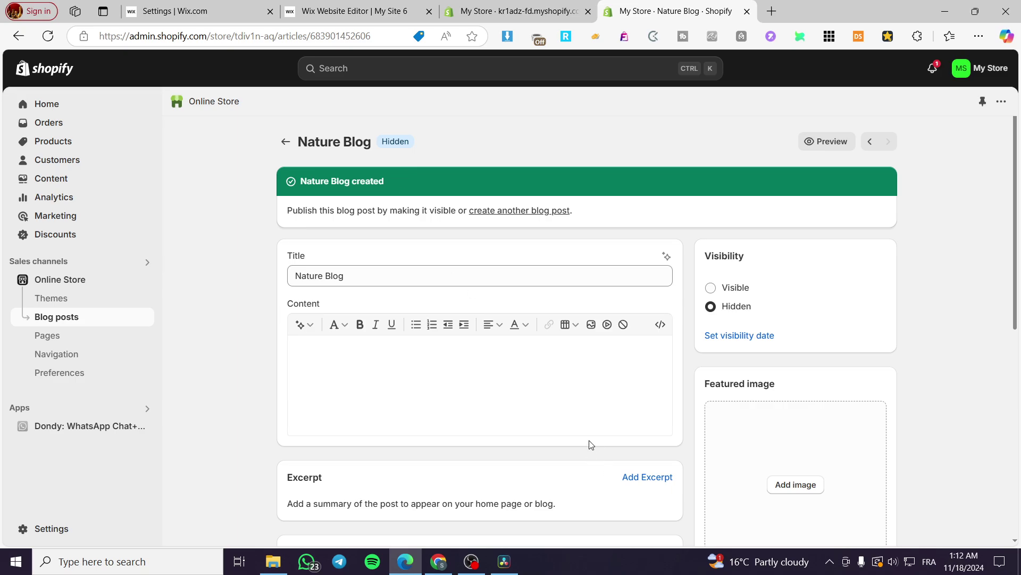
Step: Scroll down to confirm the Organization card shows Blog: Nature
scroll(589, 441, "down", 5)
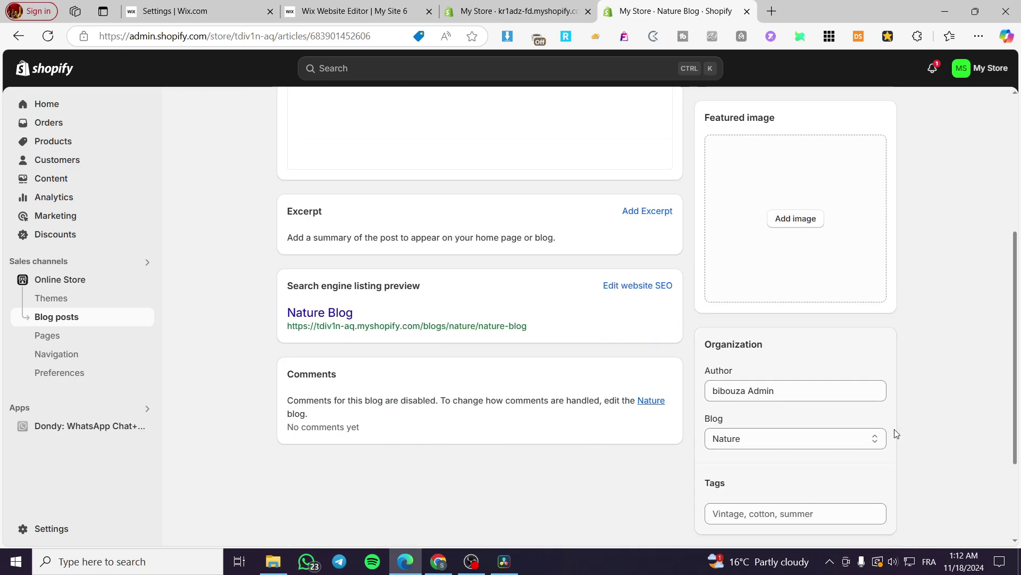